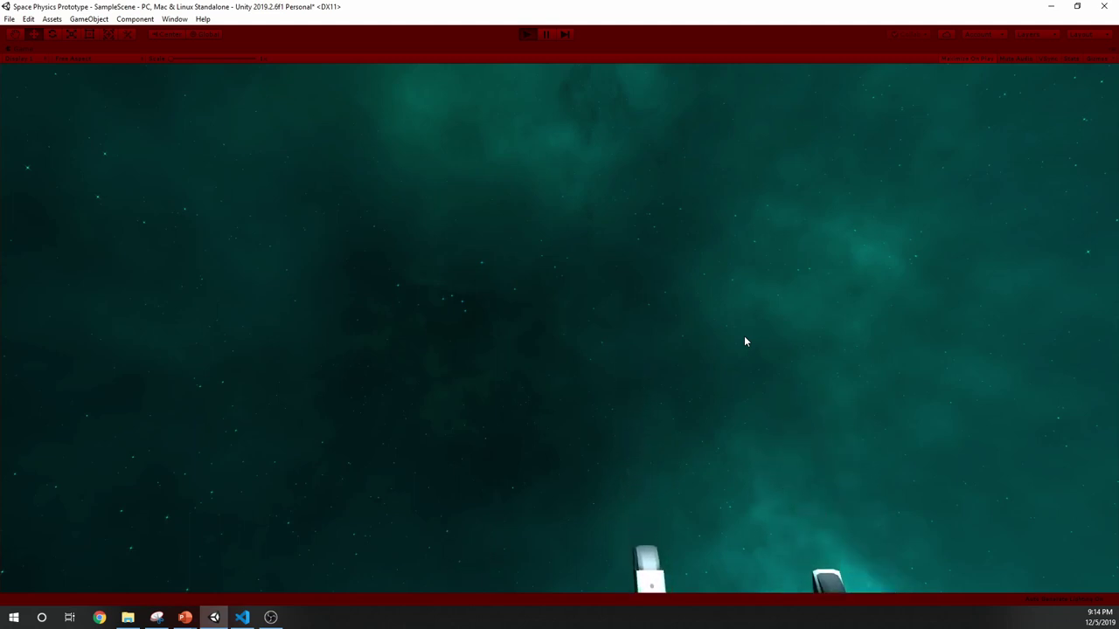
# Stop the running game and play the freighter scene again.
pyautogui.click(527, 35)
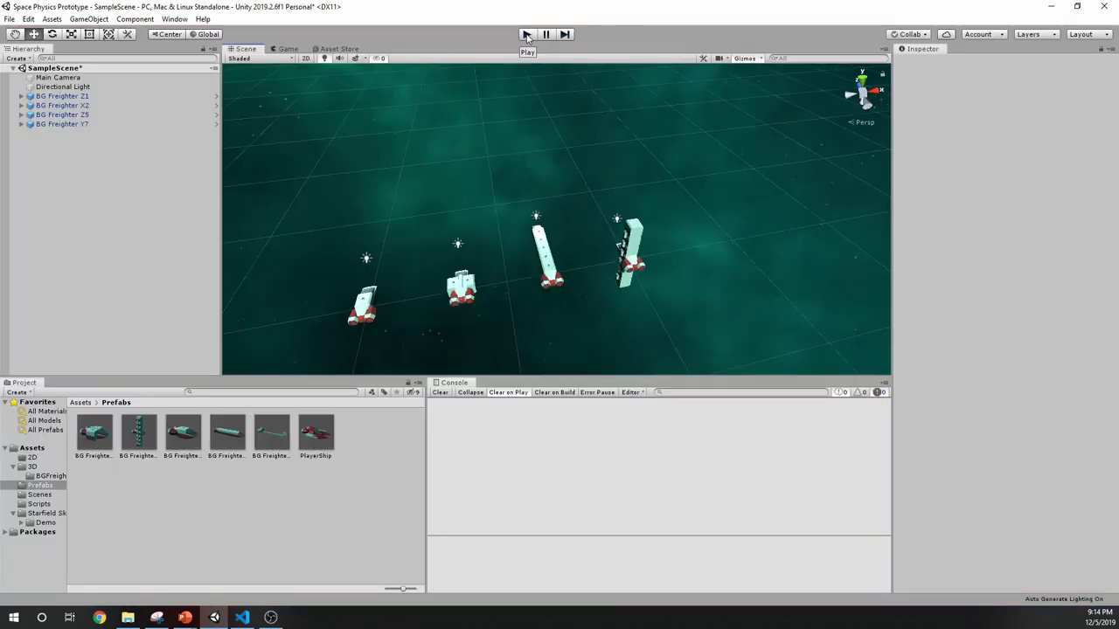
pyautogui.click(527, 35)
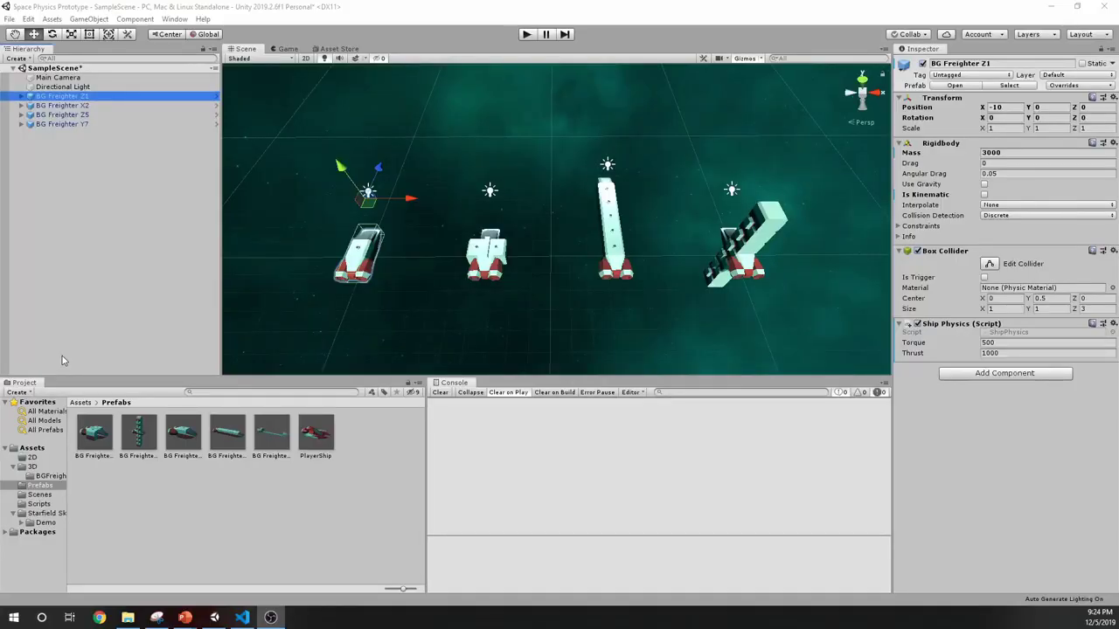
# Place the PlayerShip prefab in the scene and reset its Transform to position 0, 0, 0.
pyautogui.moveTo(328, 450); pyautogui.dragTo(546, 265)
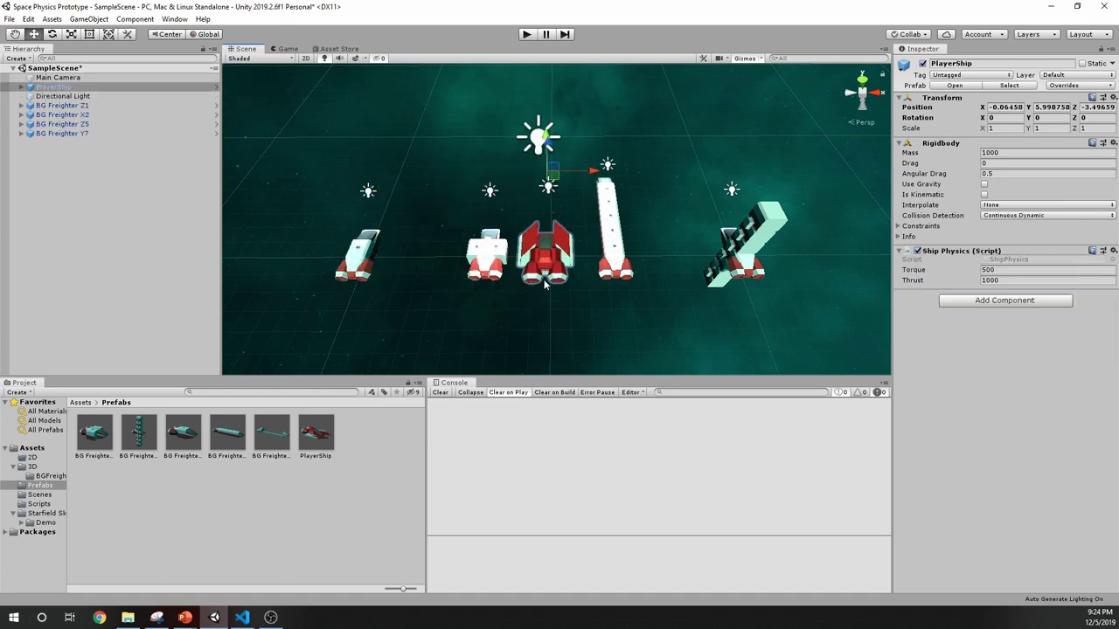
pyautogui.click(1113, 97)
pyautogui.click(1083, 110)
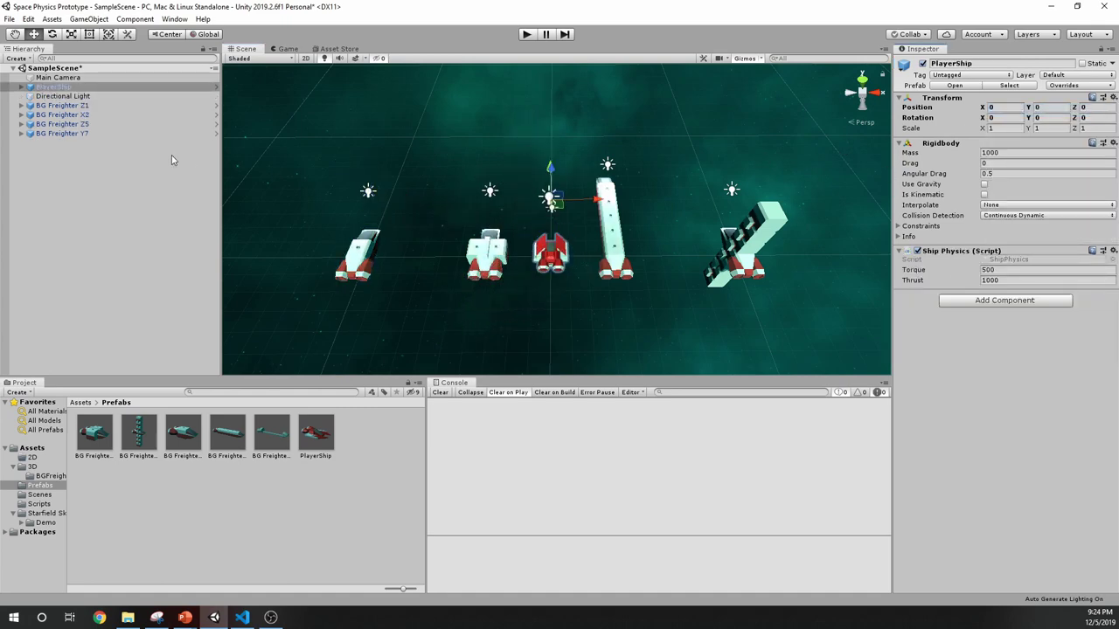
# Deactivate the four freighters BG Freighter Z1, X2, Z5 and Y7 in the scene.
pyautogui.click(98, 106)
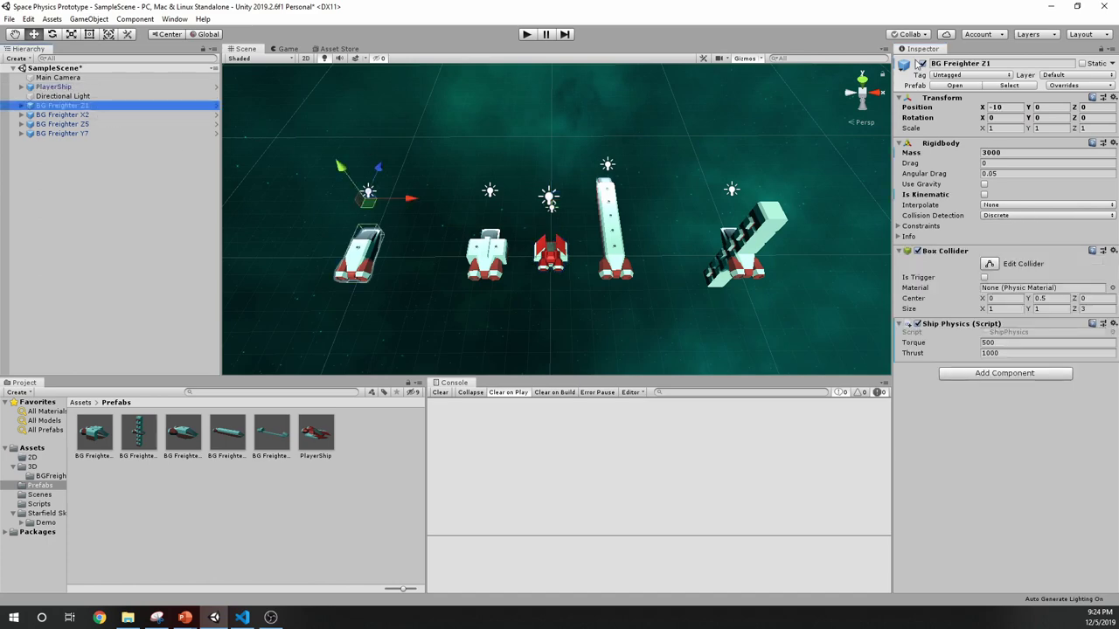
pyautogui.click(922, 63)
pyautogui.click(139, 115)
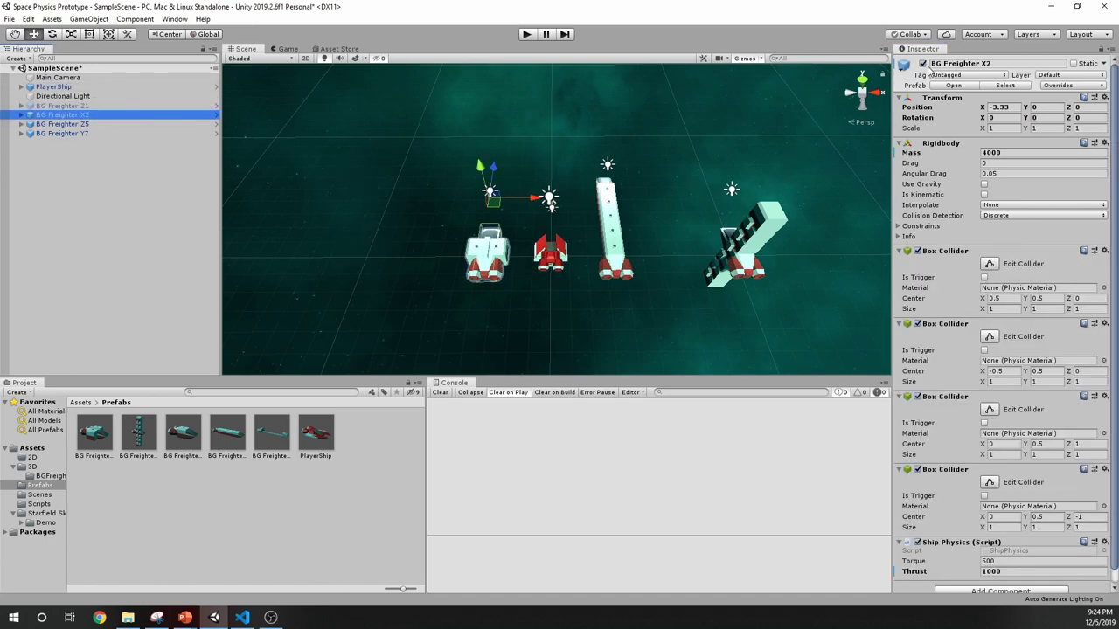
pyautogui.click(923, 64)
pyautogui.click(61, 124)
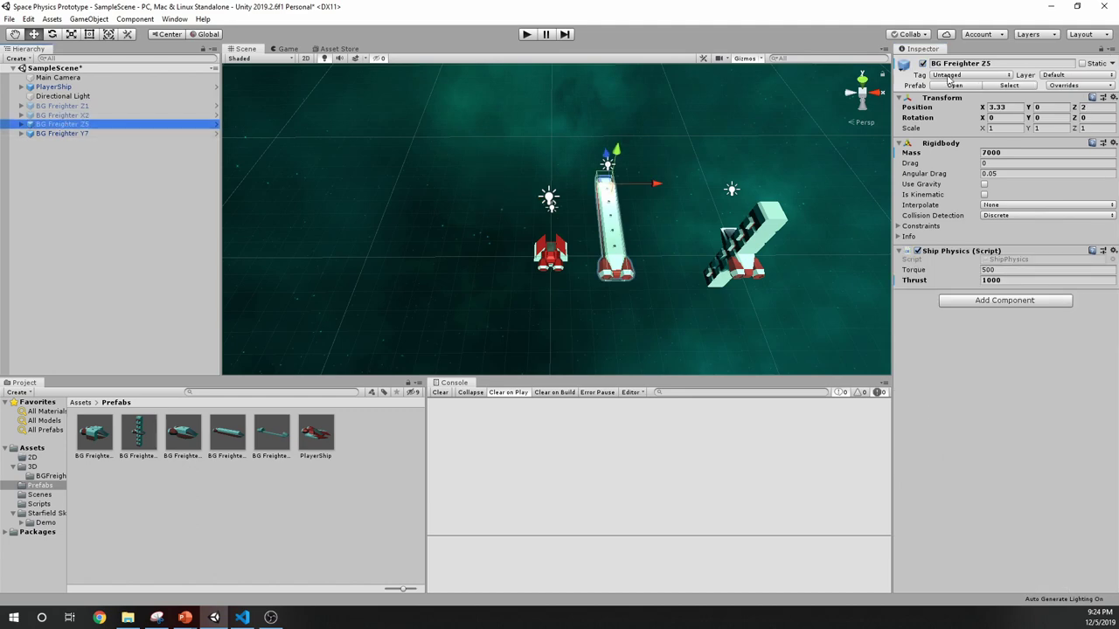
pyautogui.click(922, 64)
pyautogui.click(61, 133)
pyautogui.click(923, 64)
# Set the PlayerShip's Rigidbody mass to 3000 and its Ship Physics torque to 1.
pyautogui.click(122, 87)
pyautogui.click(1029, 154)
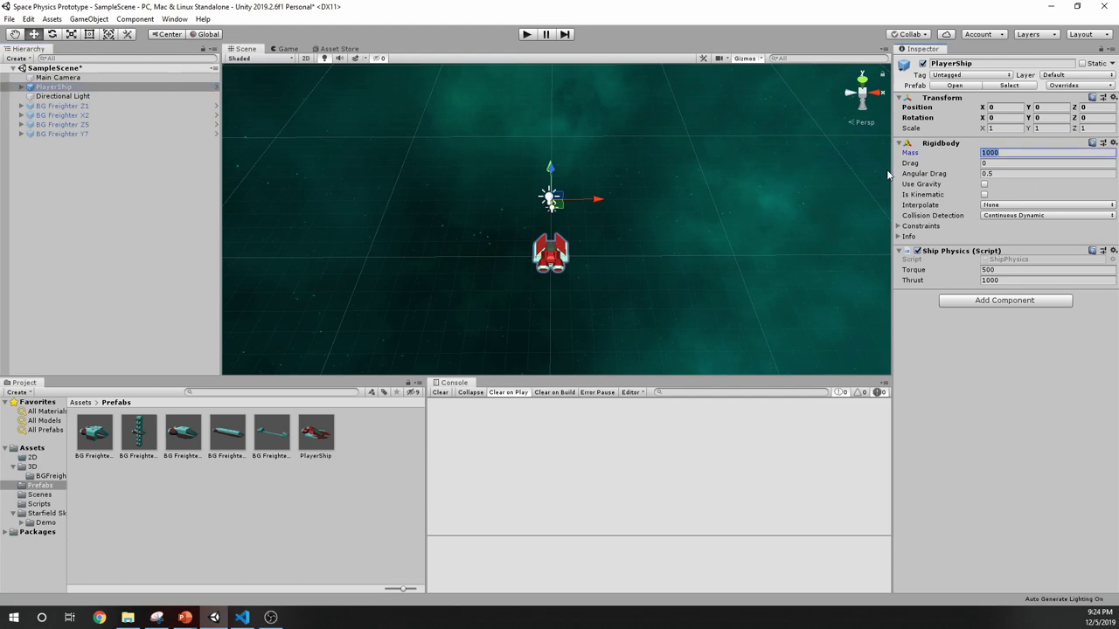
pyautogui.write('30')
pyautogui.click(1021, 270)
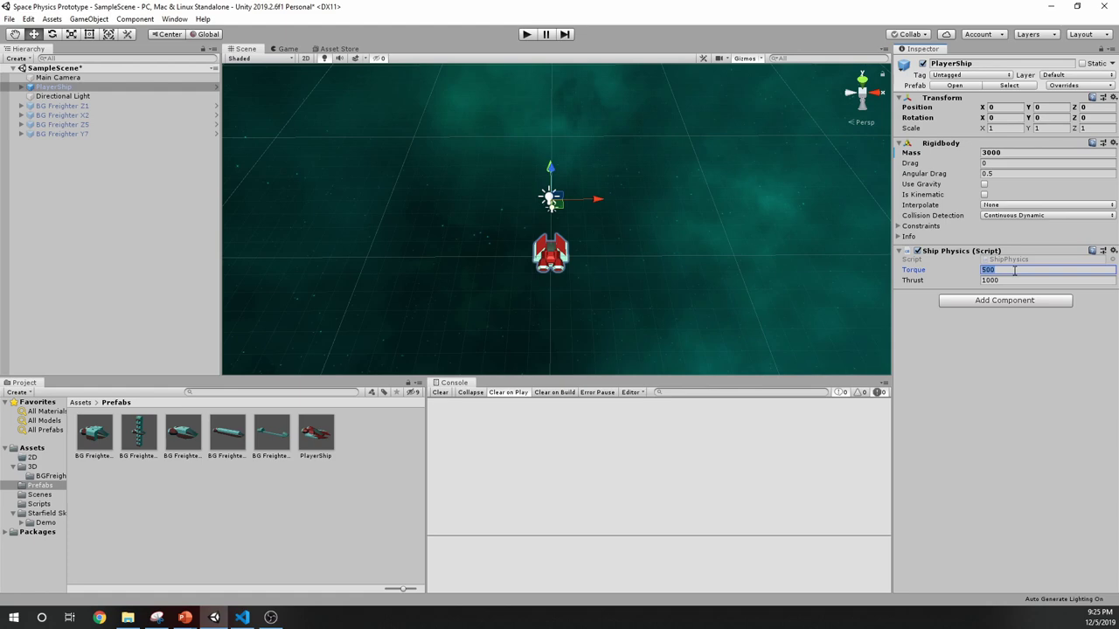
pyautogui.write('1')
# Run the game, turn the PlayerShip to the right to test its rotation, and stop play mode.
pyautogui.click(527, 35)
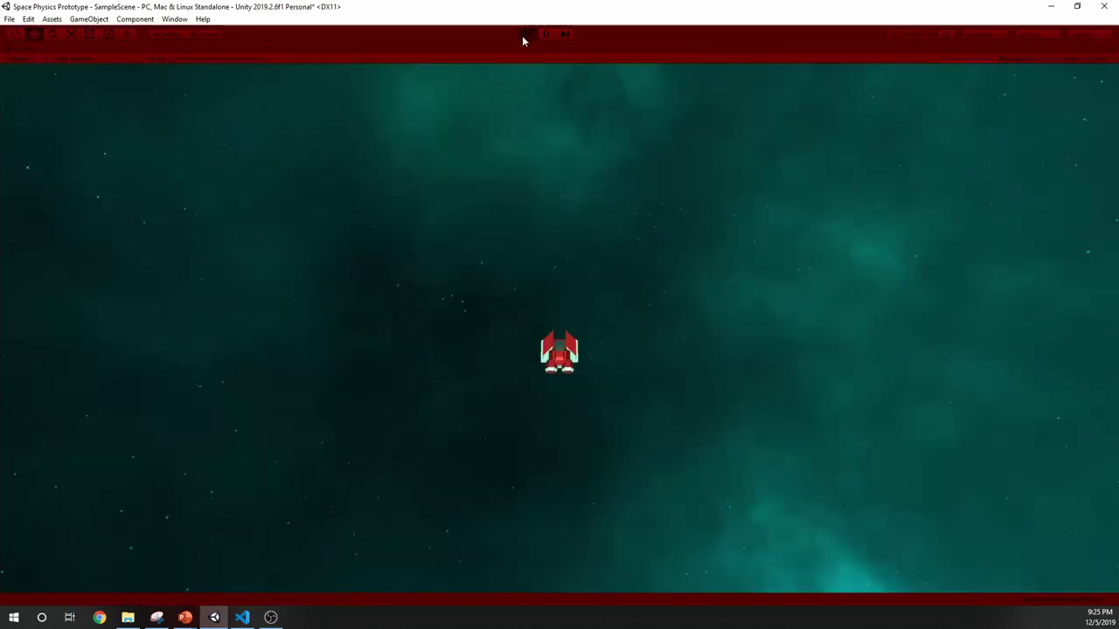
pyautogui.press('Right')
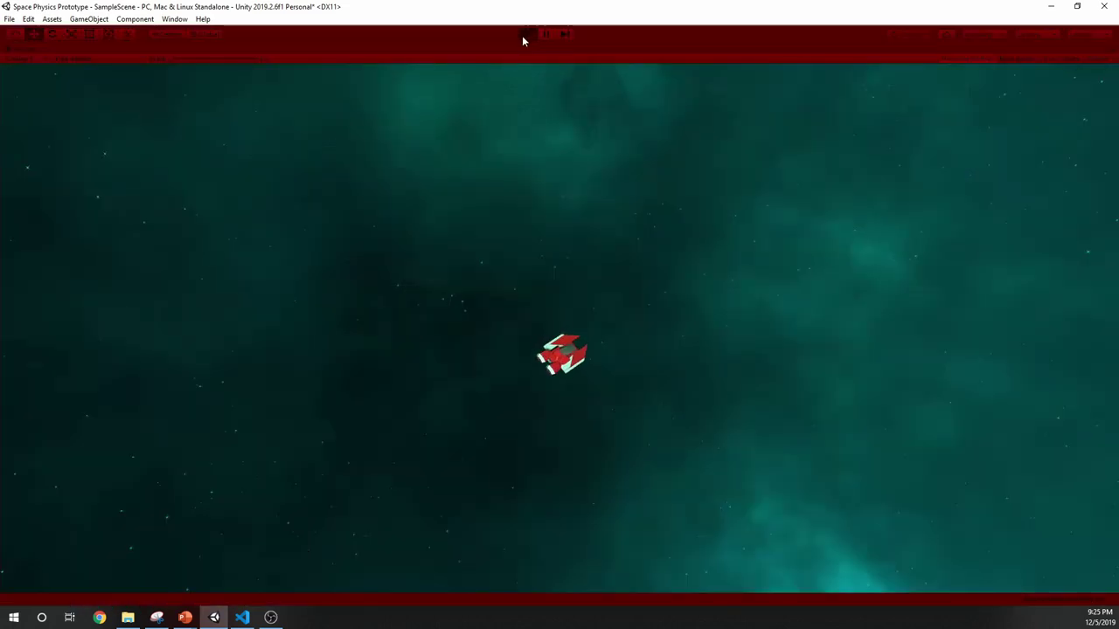
pyautogui.press('Right')
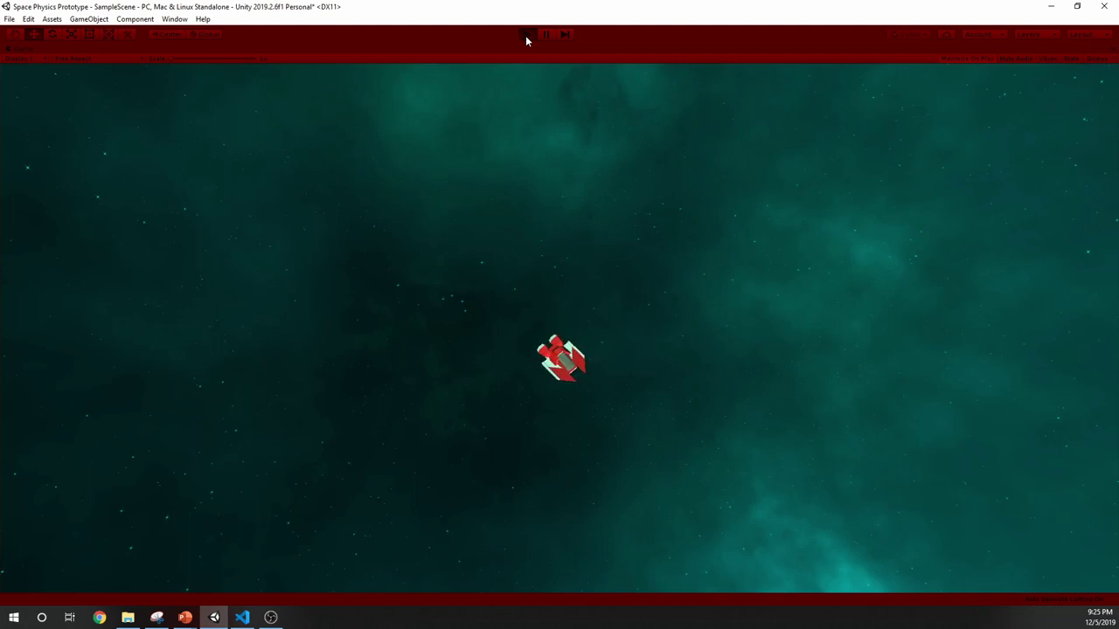
pyautogui.click(525, 36)
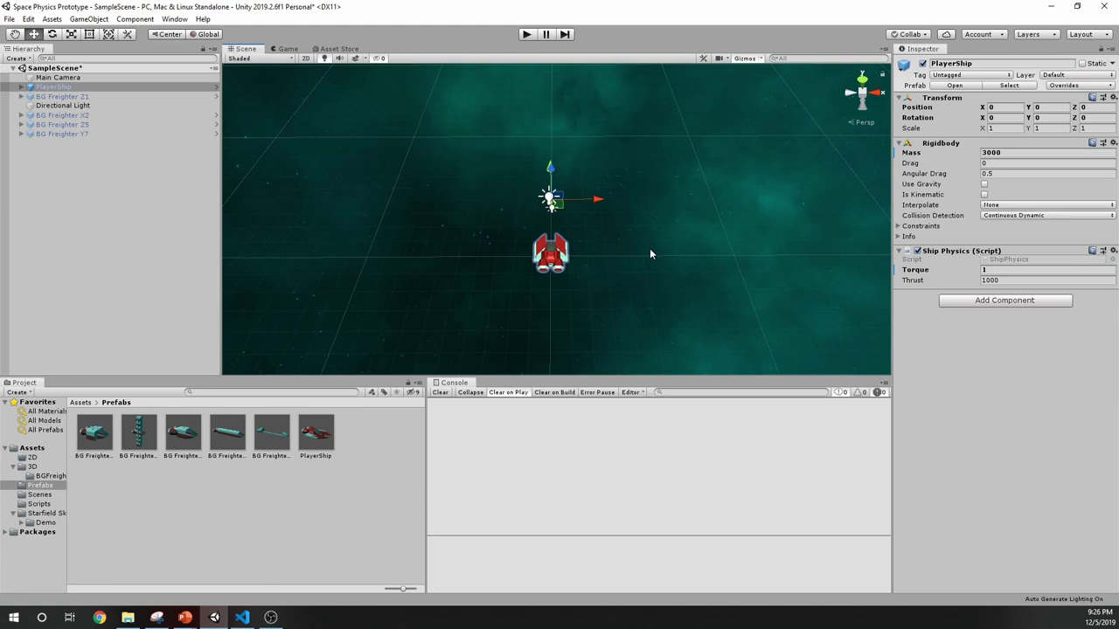
# Add a Box Collider component to the PlayerShip and test it with a short run of the game.
pyautogui.click(1004, 301)
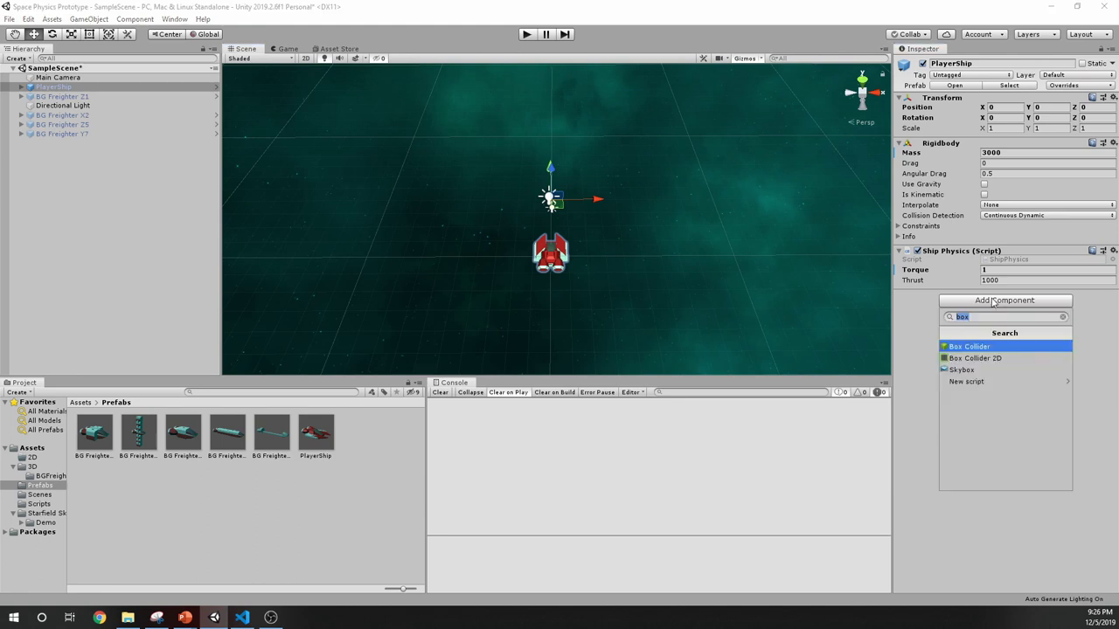
pyautogui.click(969, 347)
pyautogui.scroll(5, 679, 240)
pyautogui.scroll(-5, 675, 252)
pyautogui.scroll(2, 651, 273)
pyautogui.moveTo(651, 274); pyautogui.dragTo(613, 308, button='middle')
pyautogui.click(529, 35)
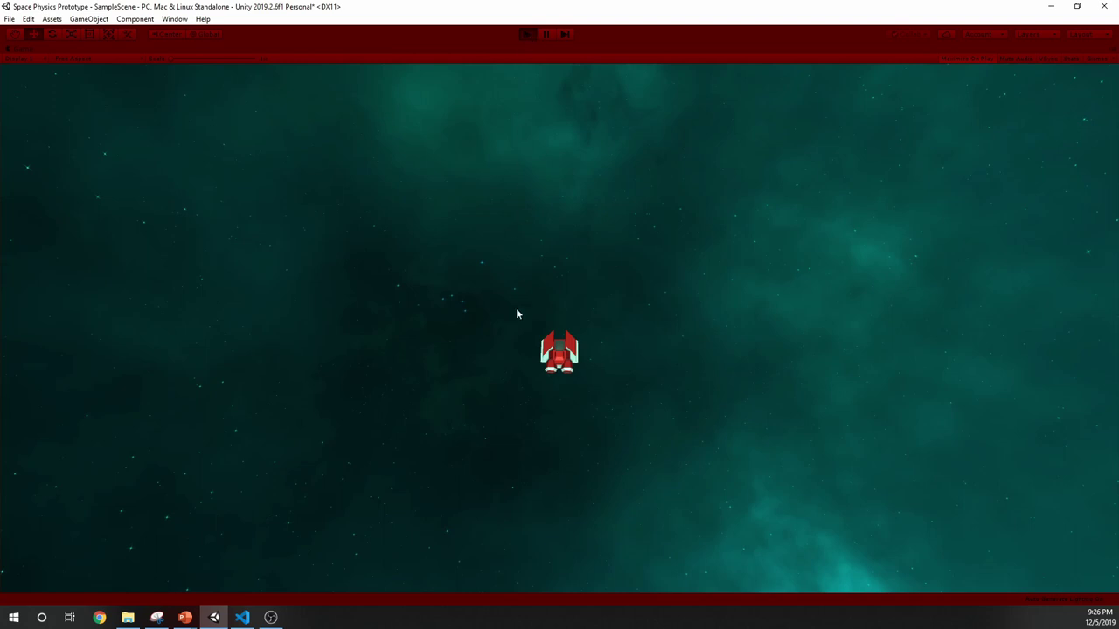
pyautogui.click(527, 37)
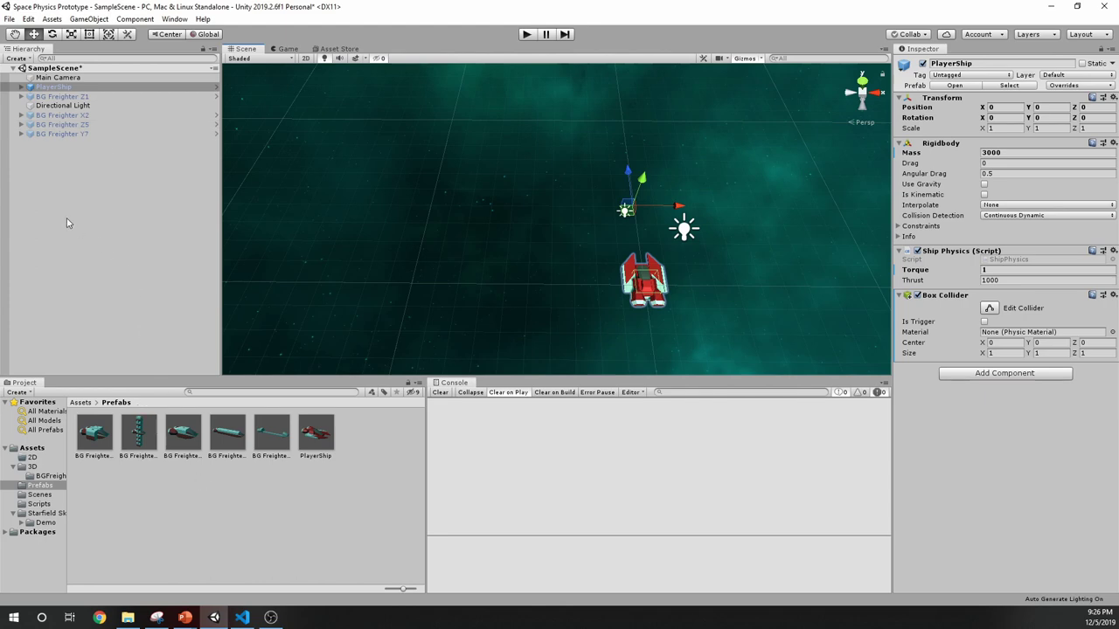
# Reactivate BG Freighter Y7 and BG Freighter Z5 in the scene.
pyautogui.click(57, 134)
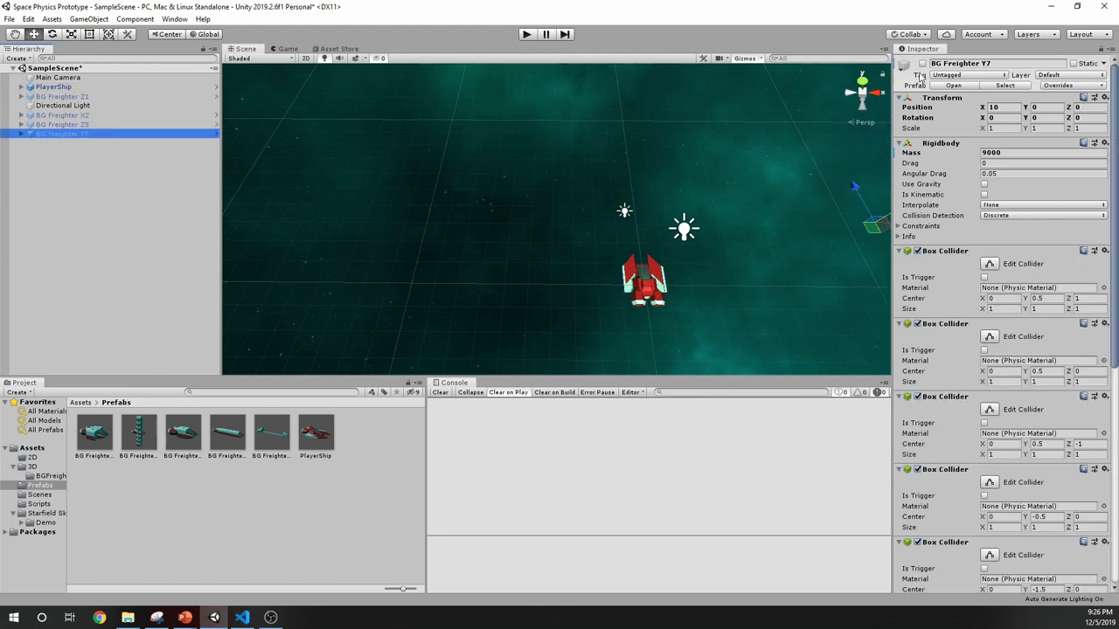
pyautogui.click(923, 63)
pyautogui.click(106, 125)
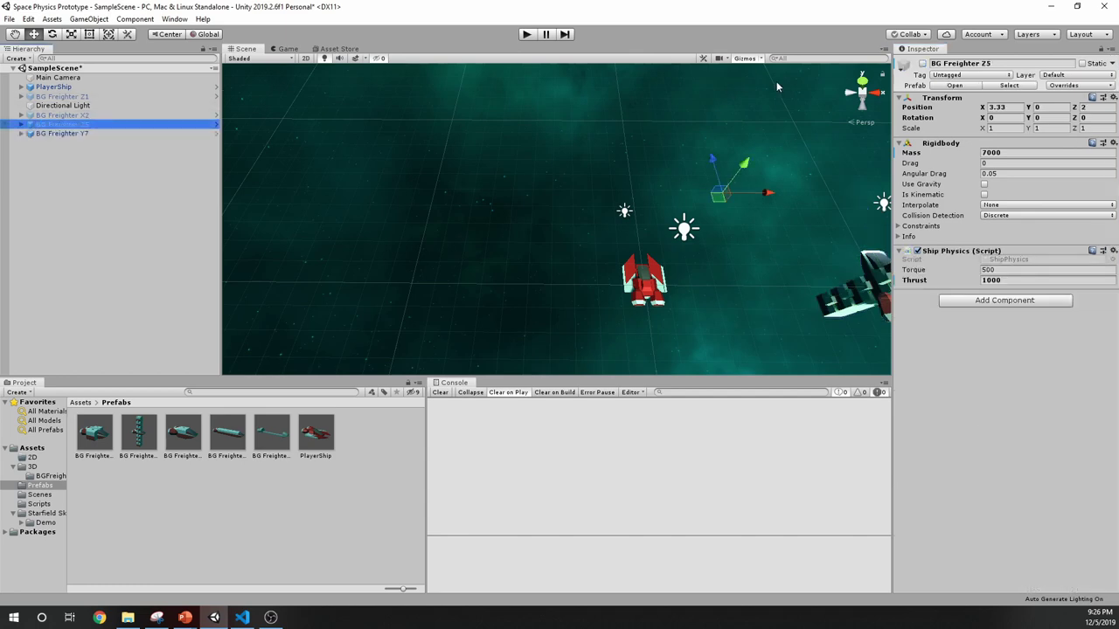
pyautogui.click(922, 63)
# Deactivate the PlayerShip and BG Freighter Y7 so that only BG Freighter Z5 stays active.
pyautogui.scroll(-1, 748, 190)
pyautogui.keyDown('alt'); pyautogui.moveTo(748, 191); pyautogui.dragTo(630, 278); pyautogui.keyUp('alt')
pyautogui.click(616, 278)
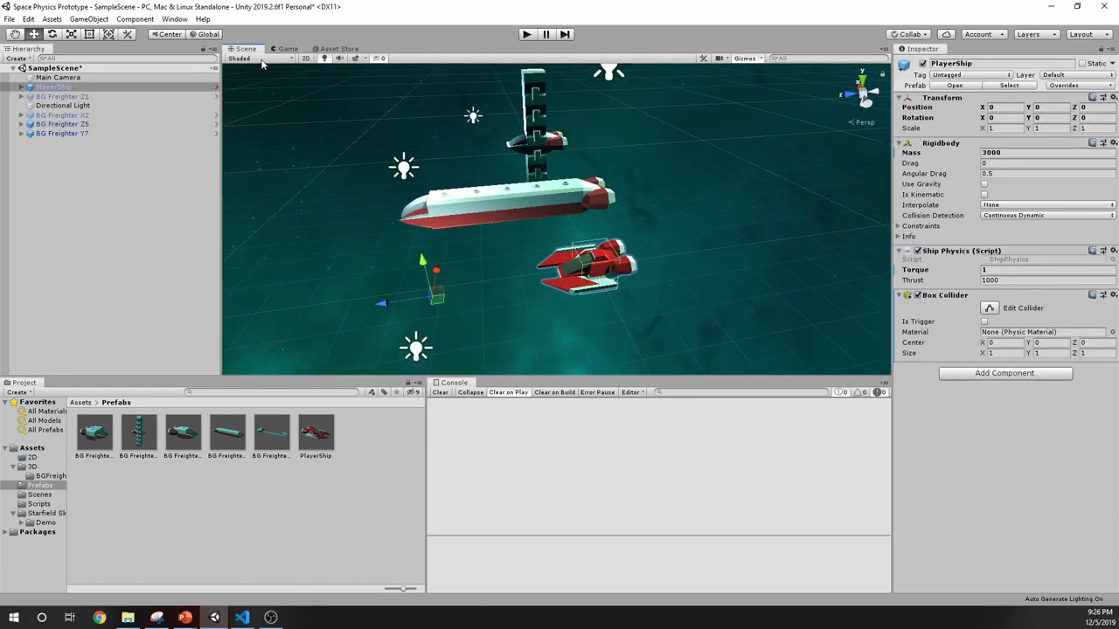
pyautogui.click(922, 64)
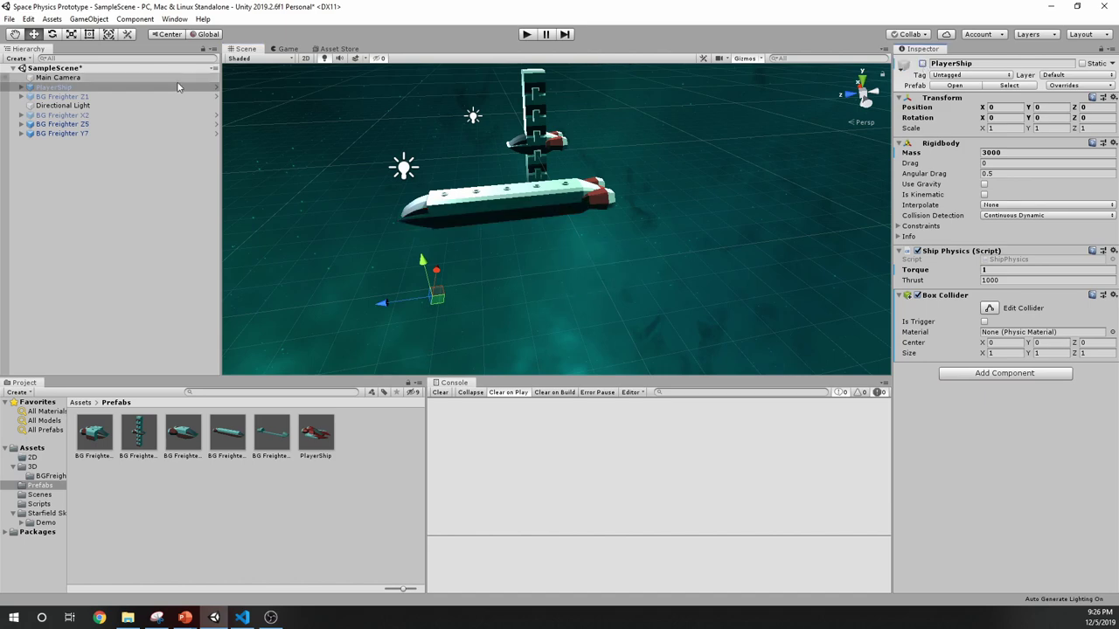
pyautogui.click(100, 132)
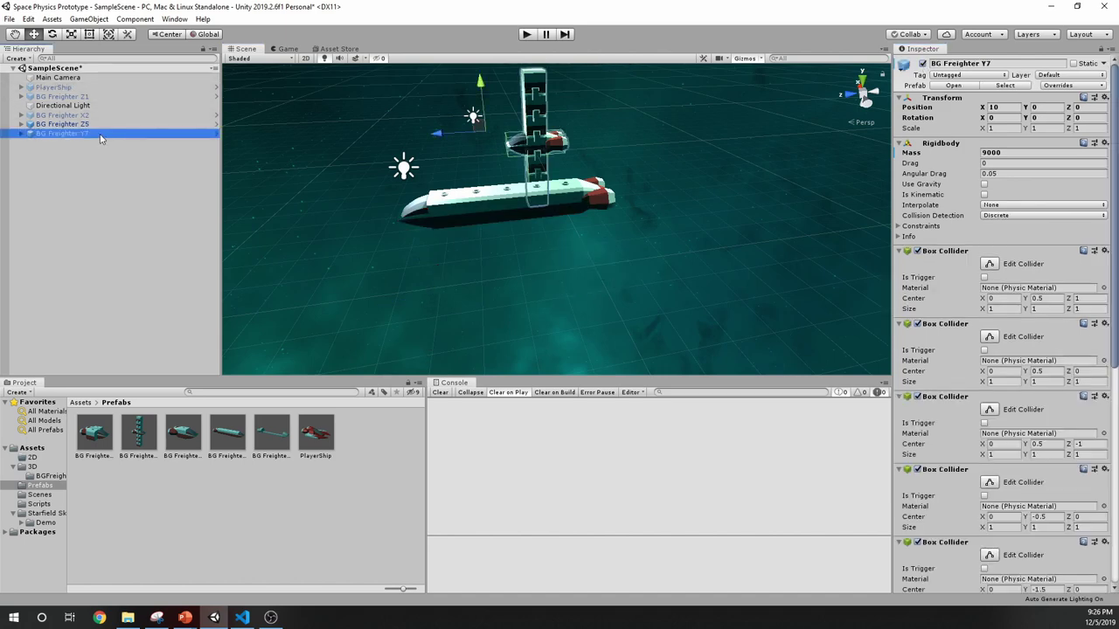
pyautogui.click(923, 64)
# Select BG Freighter Z5 and examine its long hull and collider outlines from several angles.
pyautogui.scroll(5, 686, 128)
pyautogui.scroll(-8, 575, 256)
pyautogui.scroll(3, 577, 273)
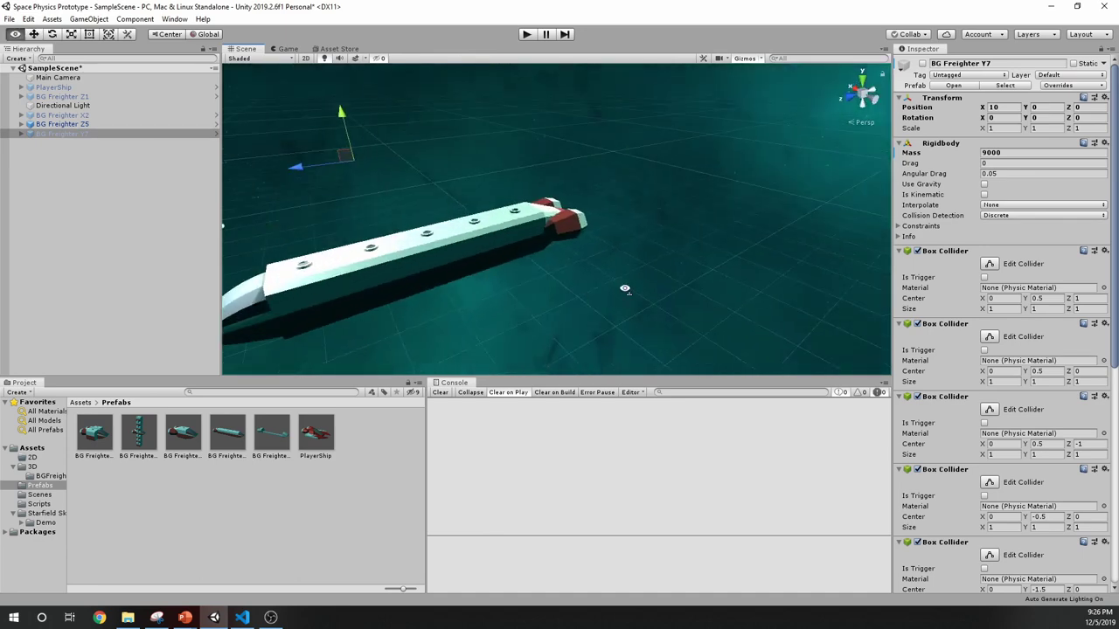
pyautogui.keyDown('alt'); pyautogui.moveTo(600, 277); pyautogui.dragTo(574, 285); pyautogui.keyUp('alt')
pyautogui.scroll(5, 564, 263)
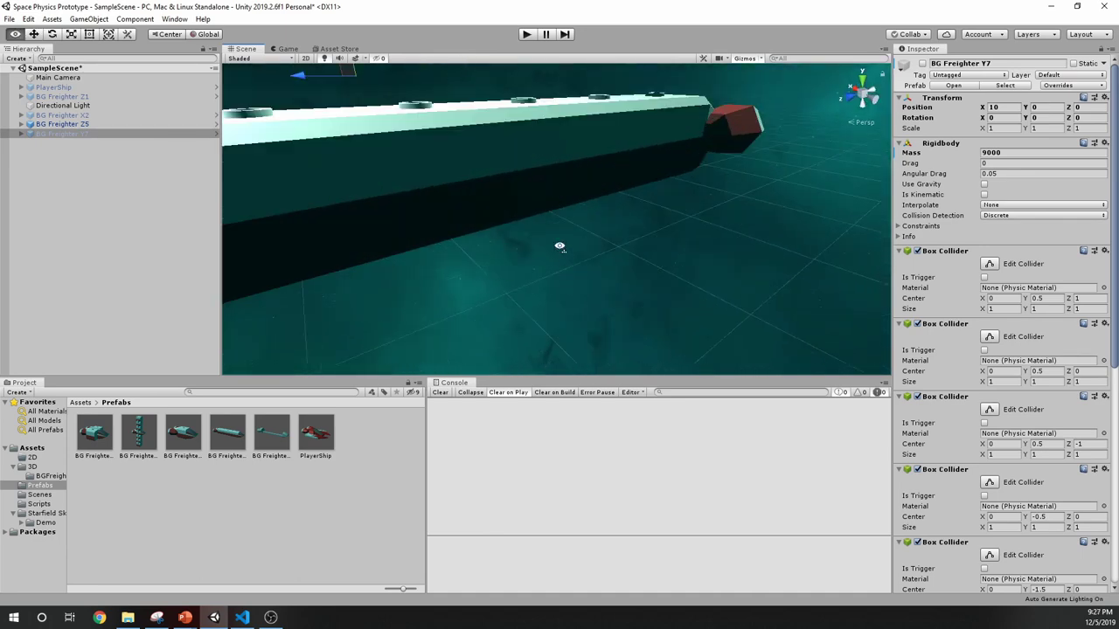
pyautogui.scroll(-5, 560, 247)
pyautogui.scroll(2, 560, 245)
pyautogui.click(61, 123)
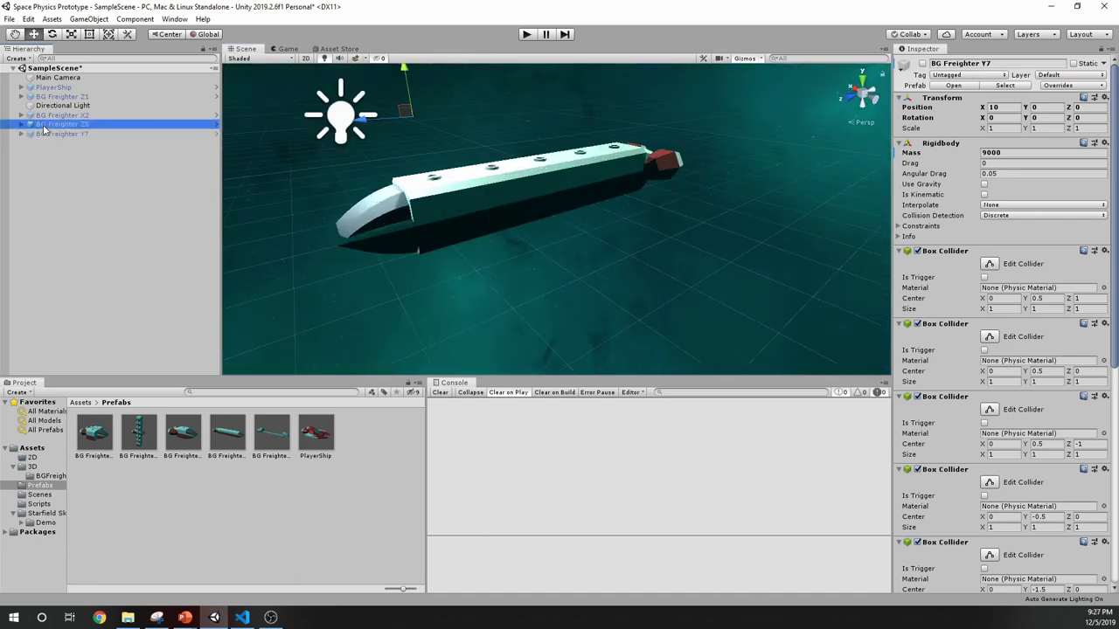
pyautogui.scroll(-3, 618, 217)
pyautogui.keyDown('alt'); pyautogui.moveTo(651, 216); pyautogui.dragTo(592, 230); pyautogui.keyUp('alt')
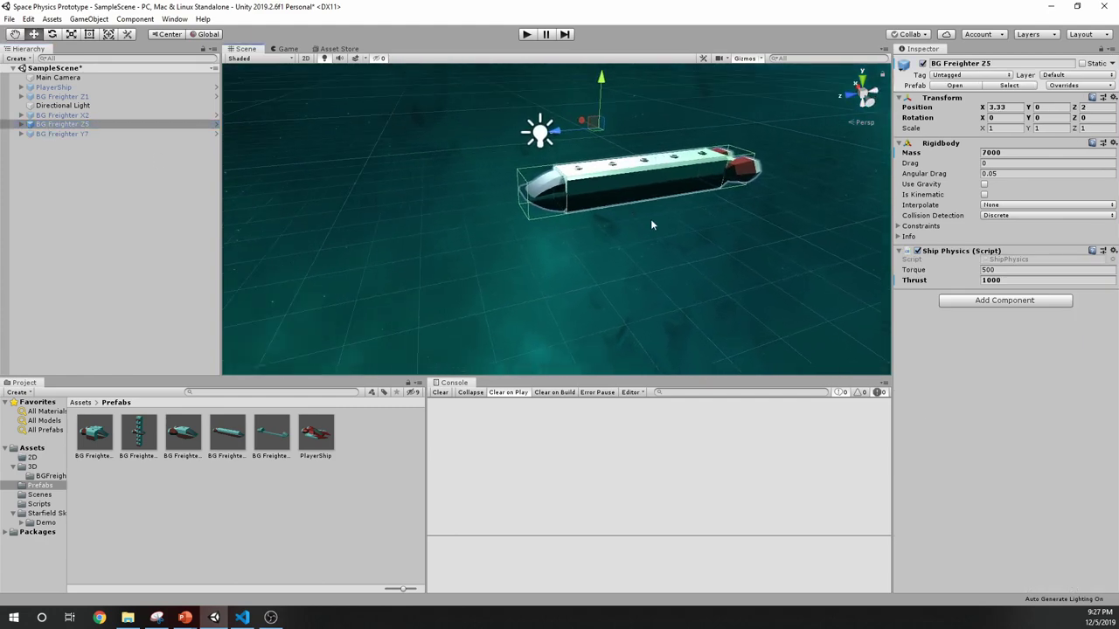
pyautogui.keyDown('alt'); pyautogui.moveTo(654, 215); pyautogui.dragTo(464, 226); pyautogui.keyUp('alt')
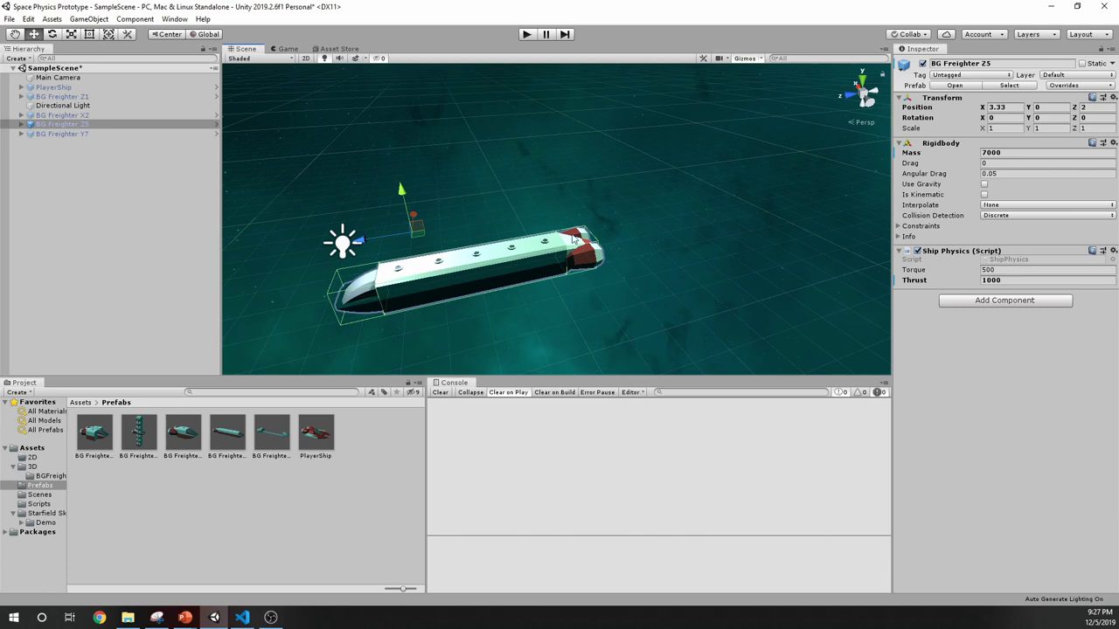
pyautogui.moveTo(463, 271)
pyautogui.keyDown('alt'); pyautogui.mouseDown(button='right')
pyautogui.moveTo(492, 288)
pyautogui.moveTo(478, 279)
pyautogui.mouseUp(button='right'); pyautogui.keyUp('alt')
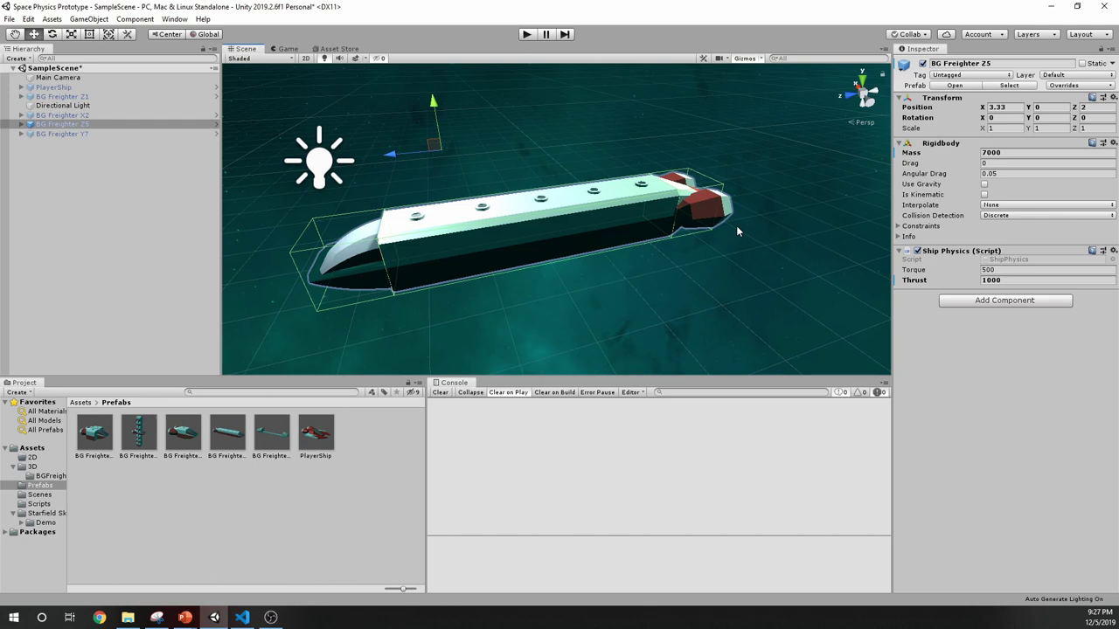
# Set the Rigidbody mass of BG Freighter Z5 to 3000.
pyautogui.click(1032, 152)
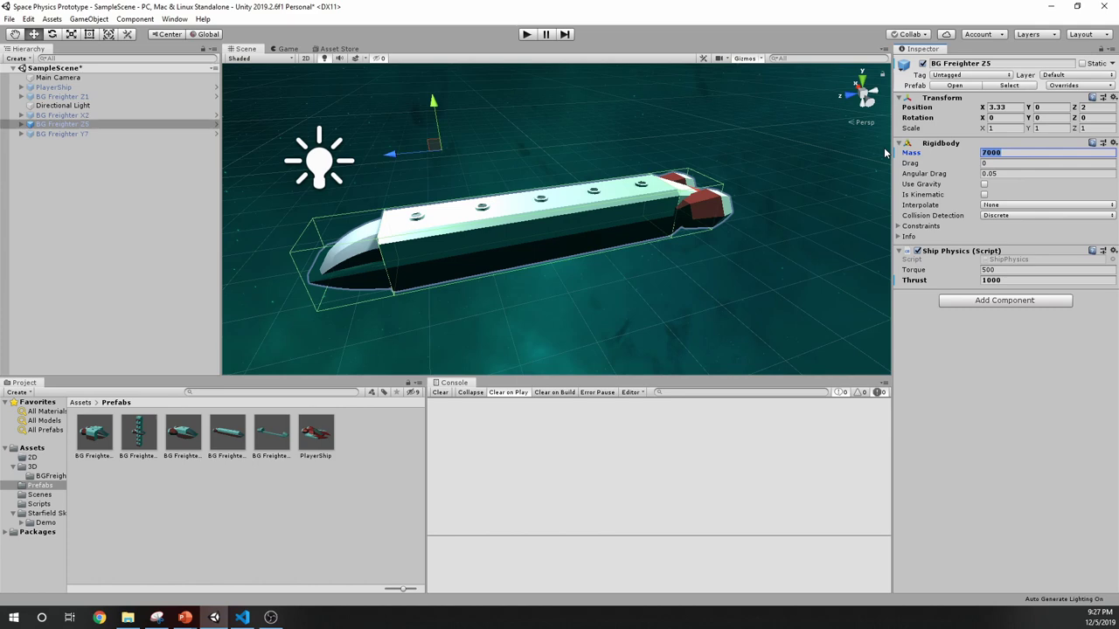
pyautogui.write('3000')
pyautogui.click(843, 195)
pyautogui.click(601, 209)
pyautogui.keyDown('alt'); pyautogui.moveTo(659, 230); pyautogui.dragTo(702, 184); pyautogui.keyUp('alt')
pyautogui.scroll(-5, 702, 184)
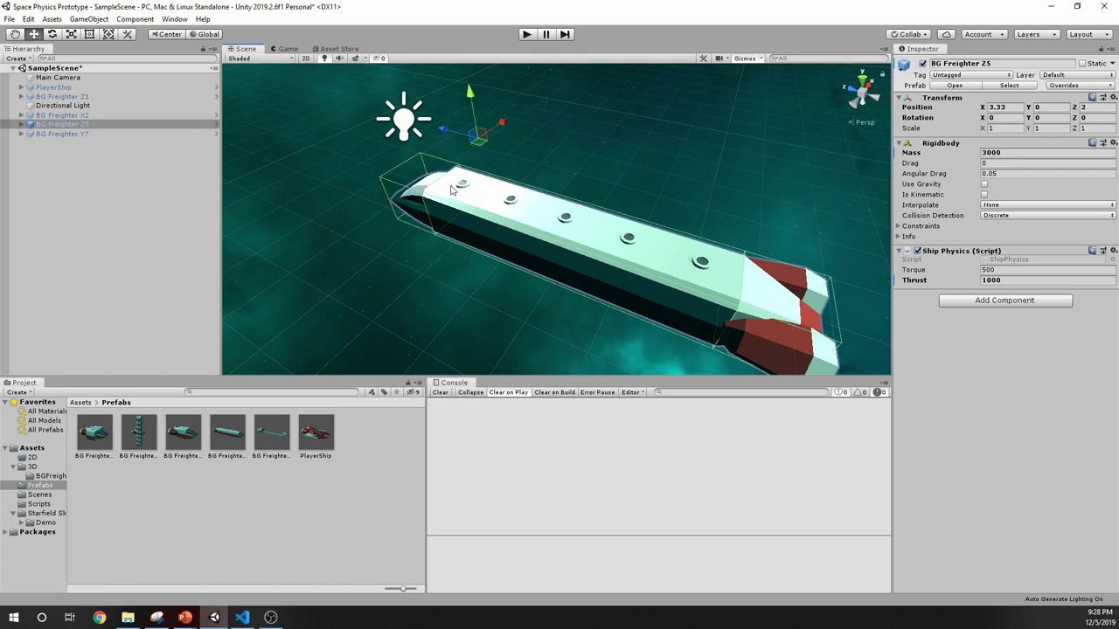
pyautogui.moveTo(717, 318); pyautogui.dragTo(631, 318, button='middle')
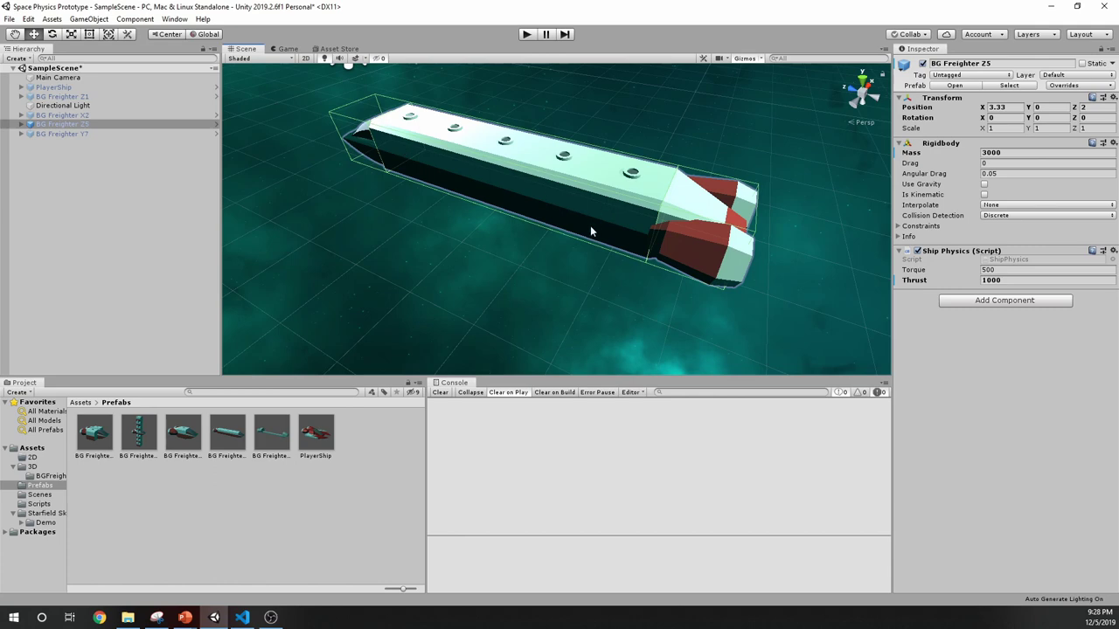
pyautogui.scroll(-3, 588, 230)
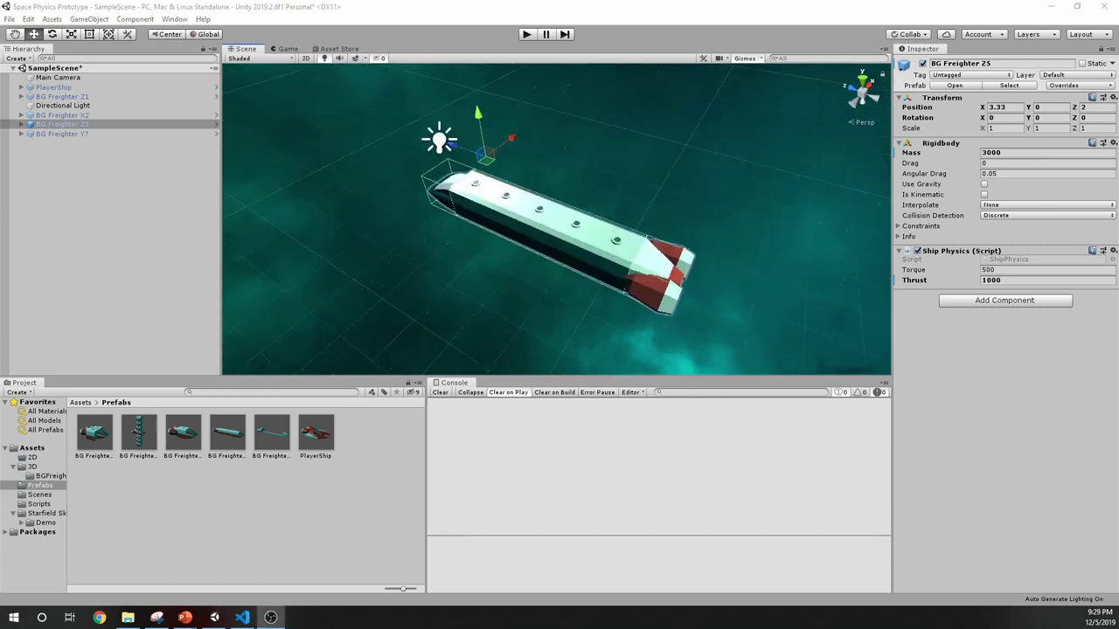